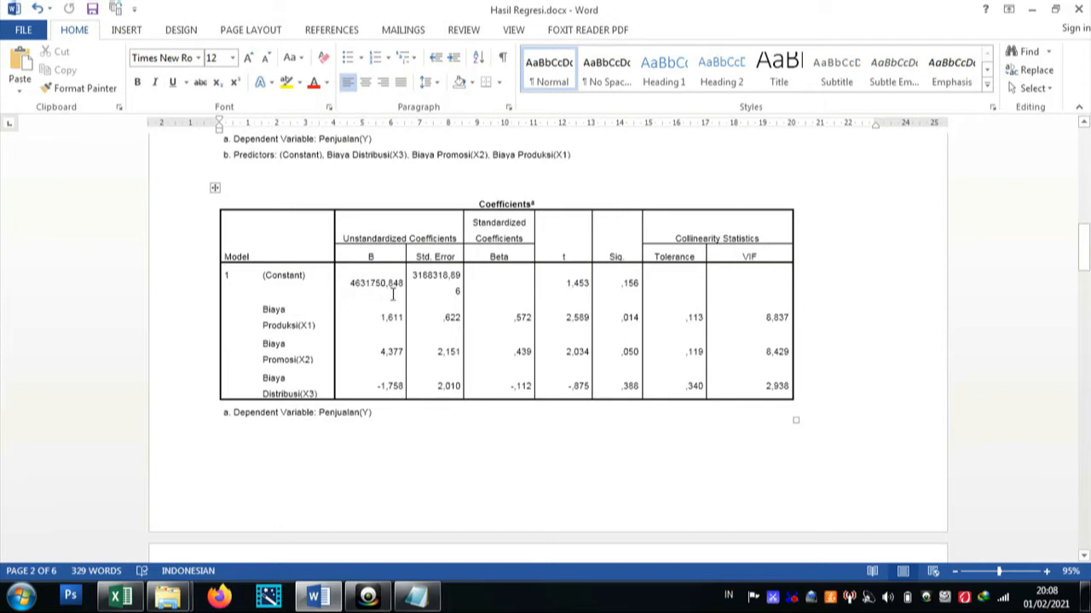
- Examine the unstandardized B coefficients of Biaya Produksi(X1), Biaya Promosi(X2) and Biaya Distribusi(X3) in the Coefficients table
click(342, 312)
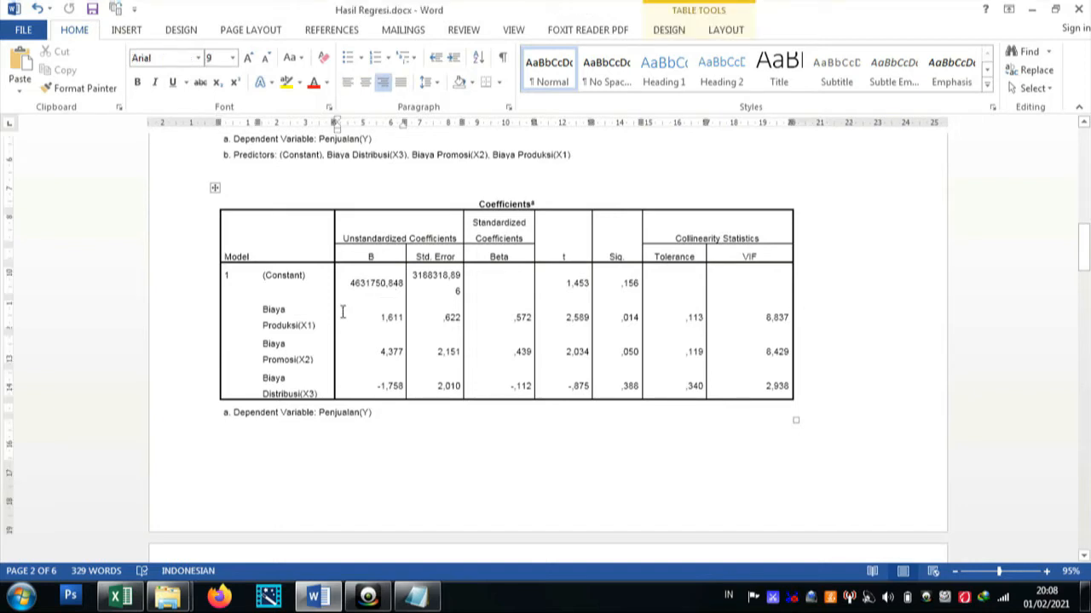
drag(262, 312, 323, 390)
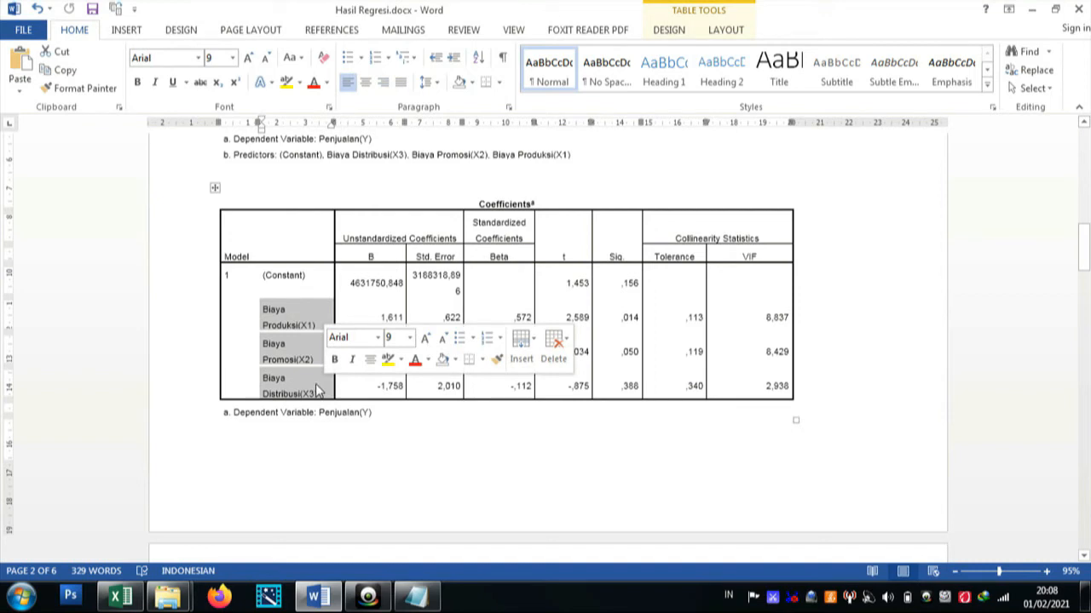
click(316, 325)
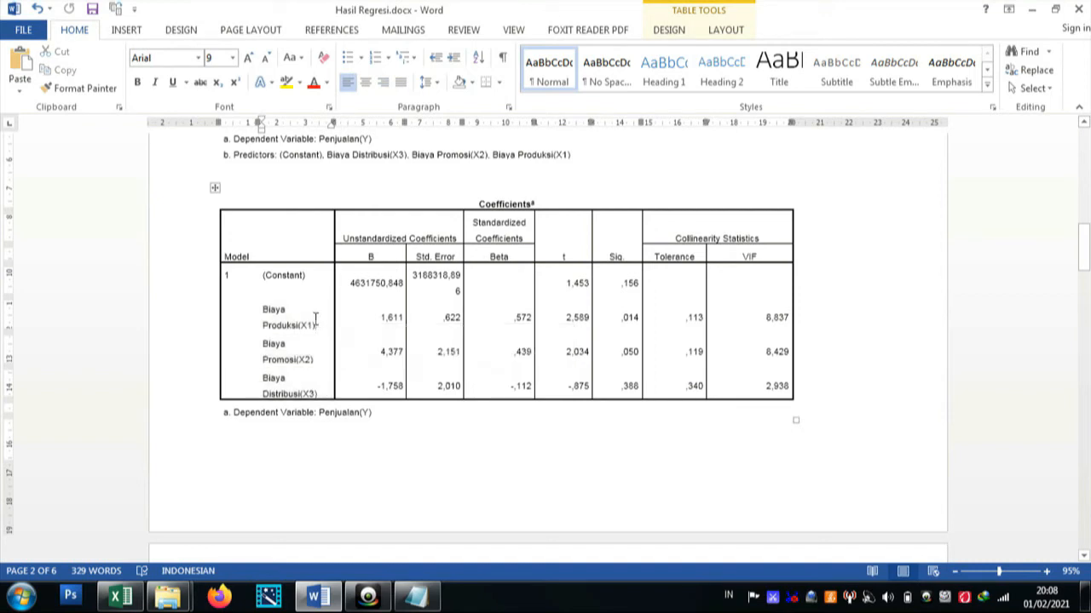
drag(379, 319, 406, 319)
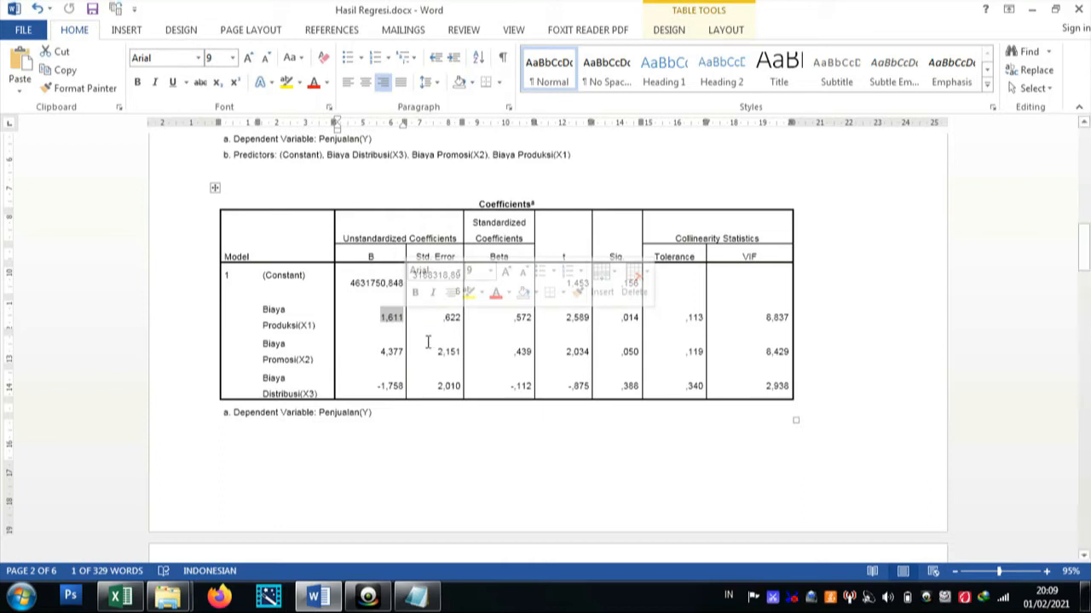
drag(263, 343, 311, 361)
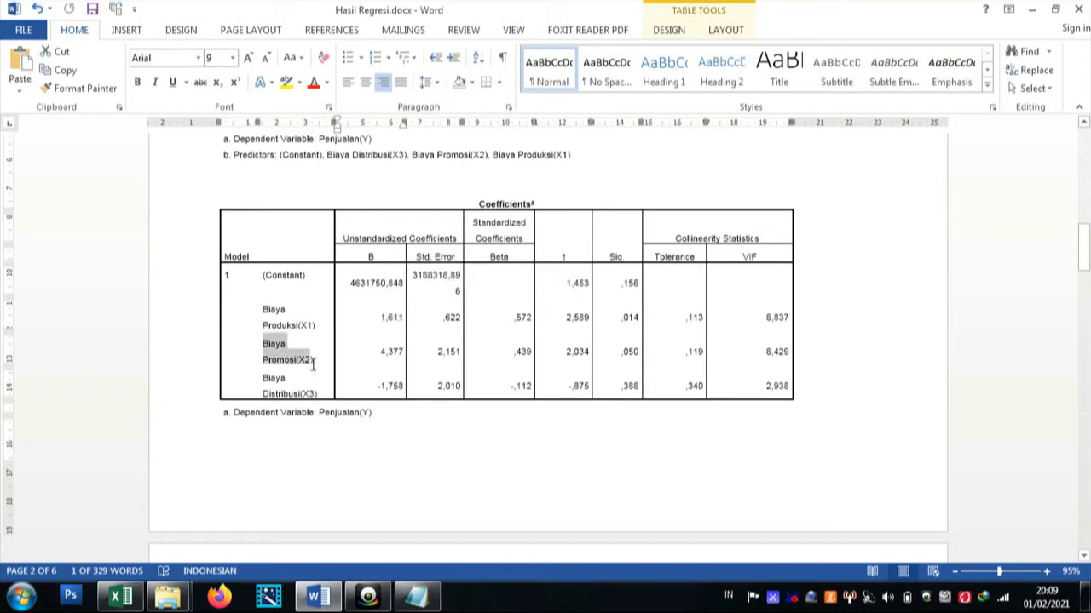
click(386, 356)
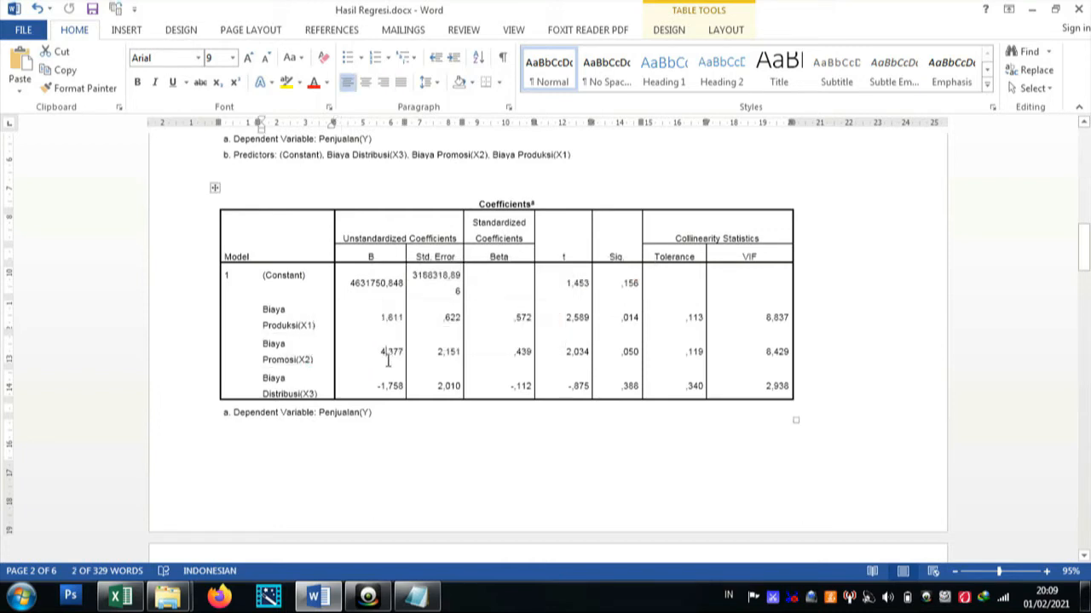
double_click(385, 356)
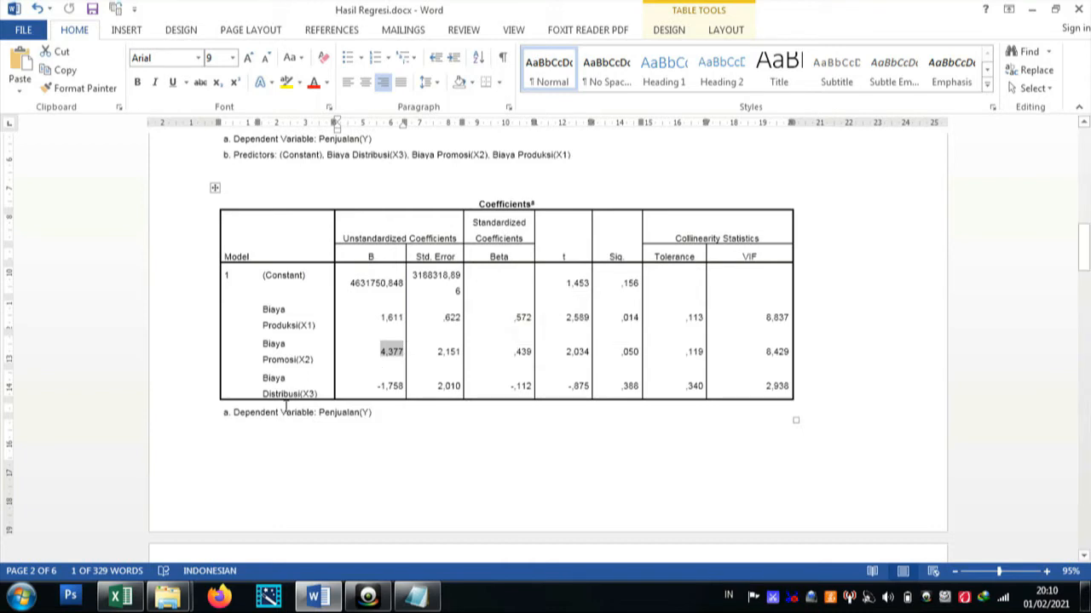
drag(264, 377, 404, 390)
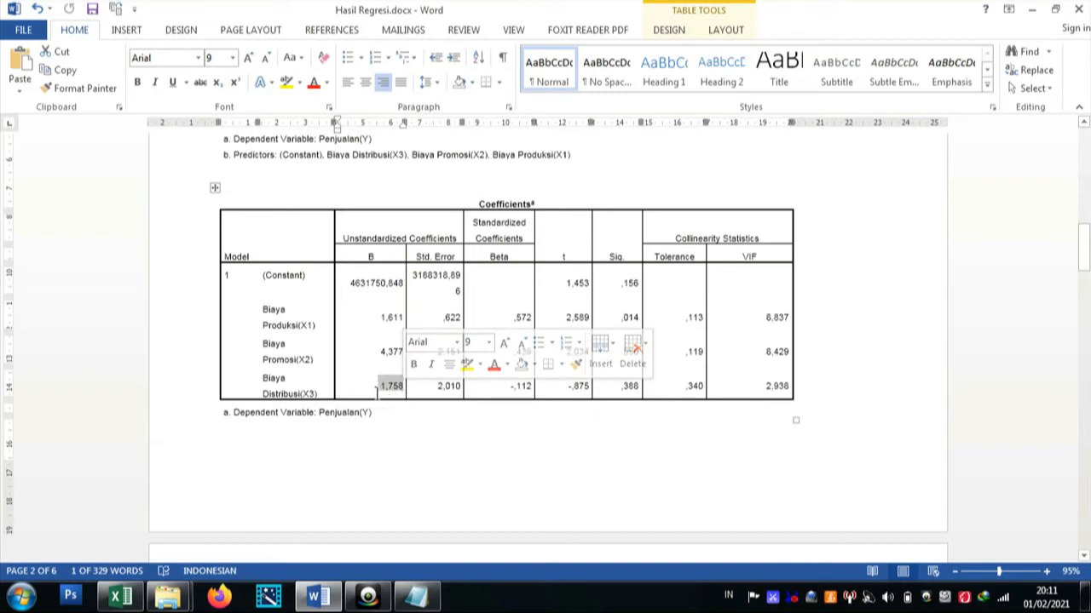
click(376, 390)
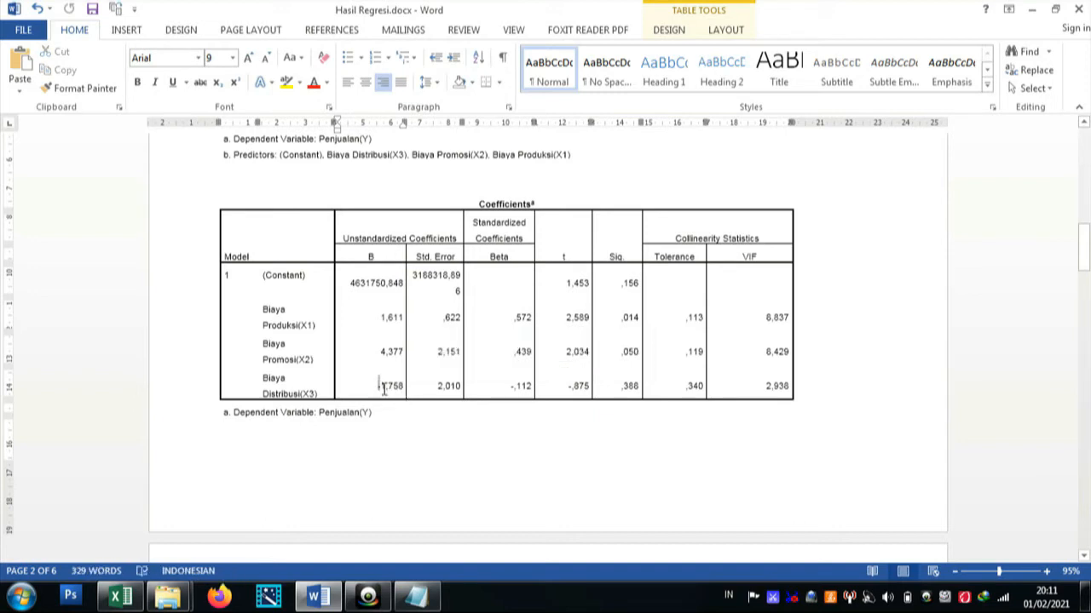
double_click(384, 390)
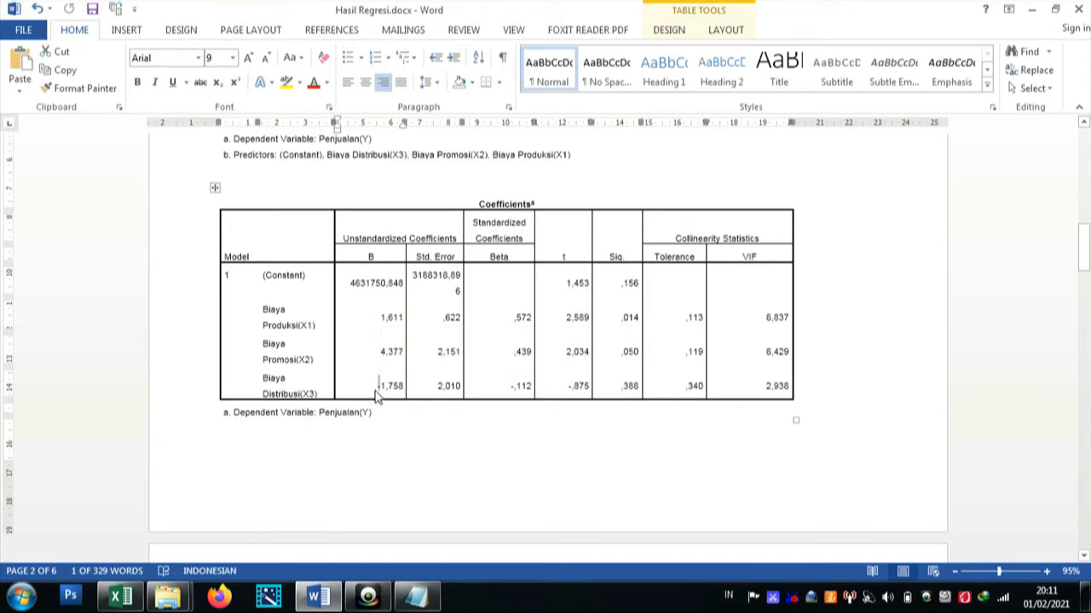
click(375, 389)
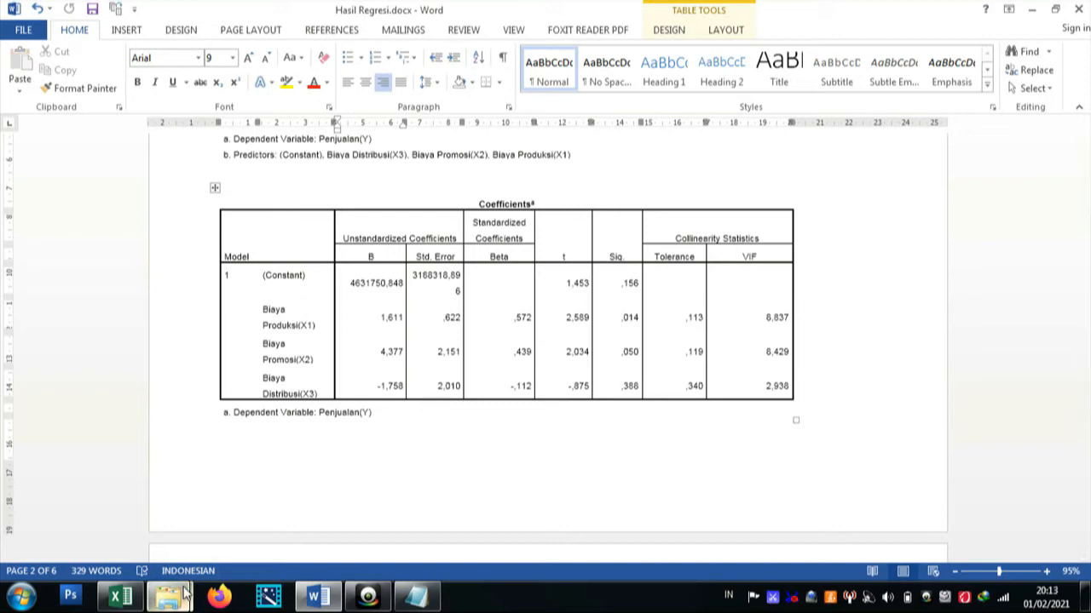
- Open Data.jpg from the Gambar folder in Windows Explorer, examine its Y, X1, X2 and X3 columns, and return to the Word document
click(168, 596)
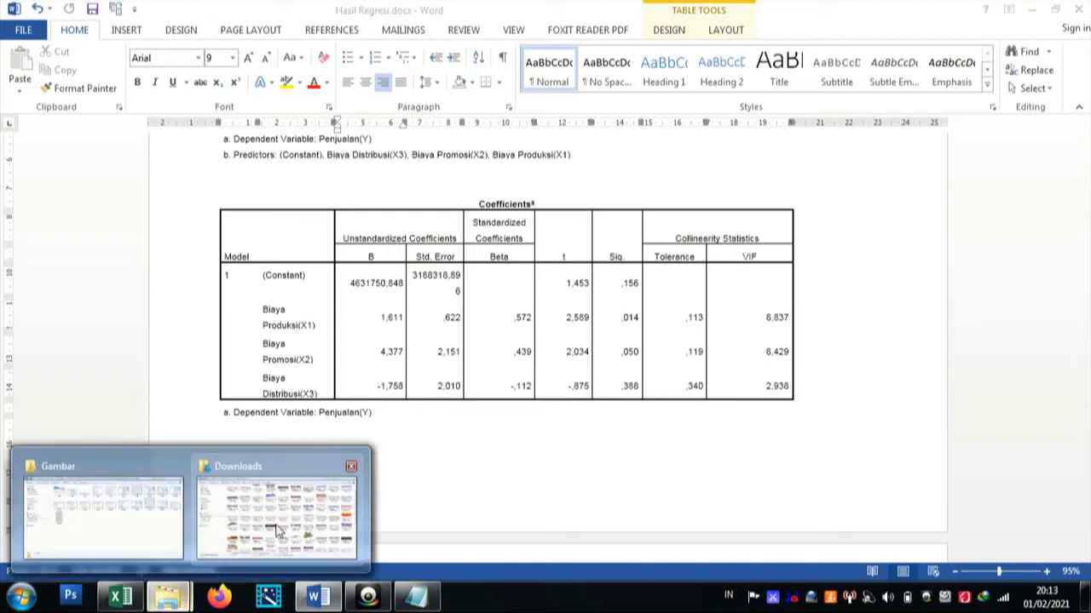
click(164, 520)
double_click(260, 300)
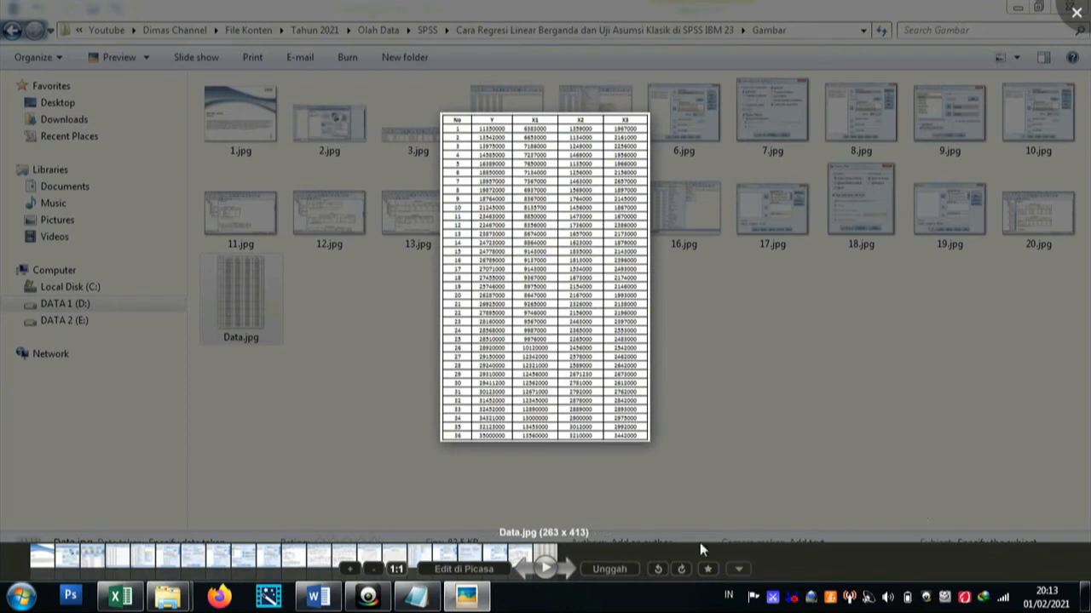
click(353, 572)
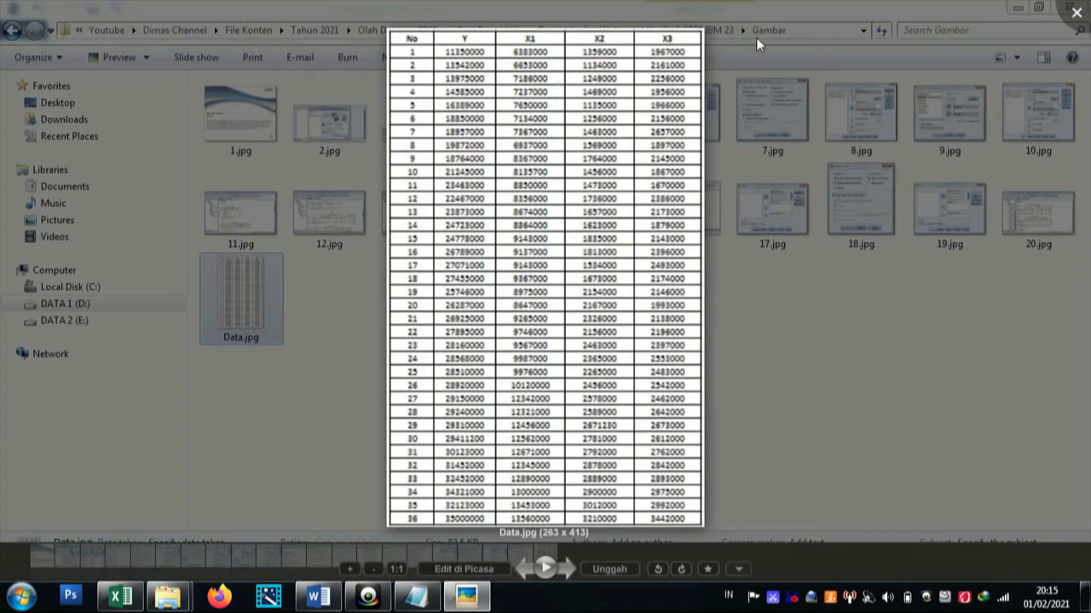
click(1077, 13)
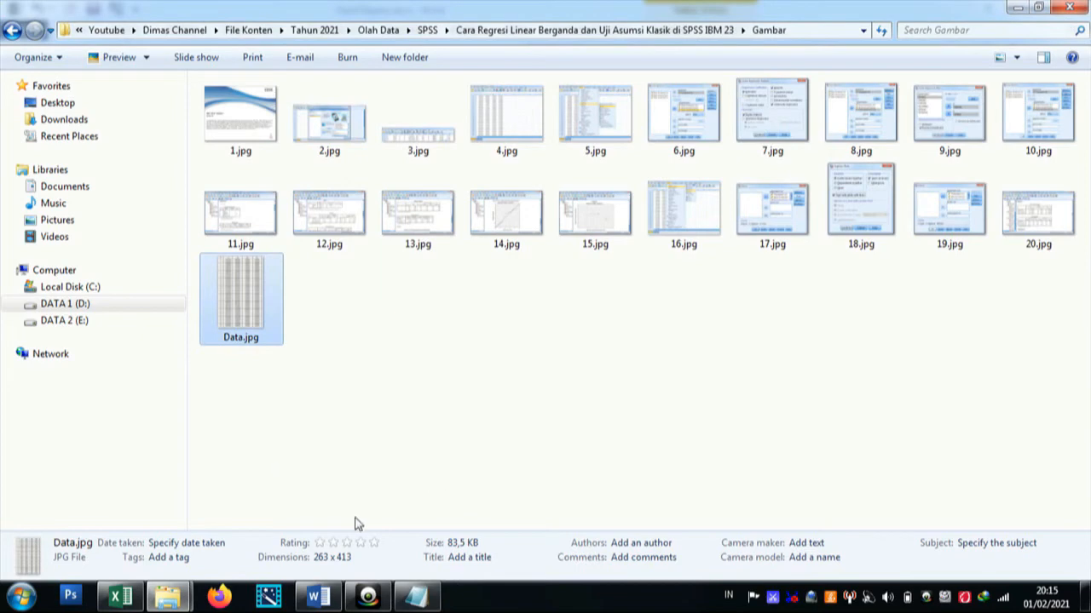
click(317, 598)
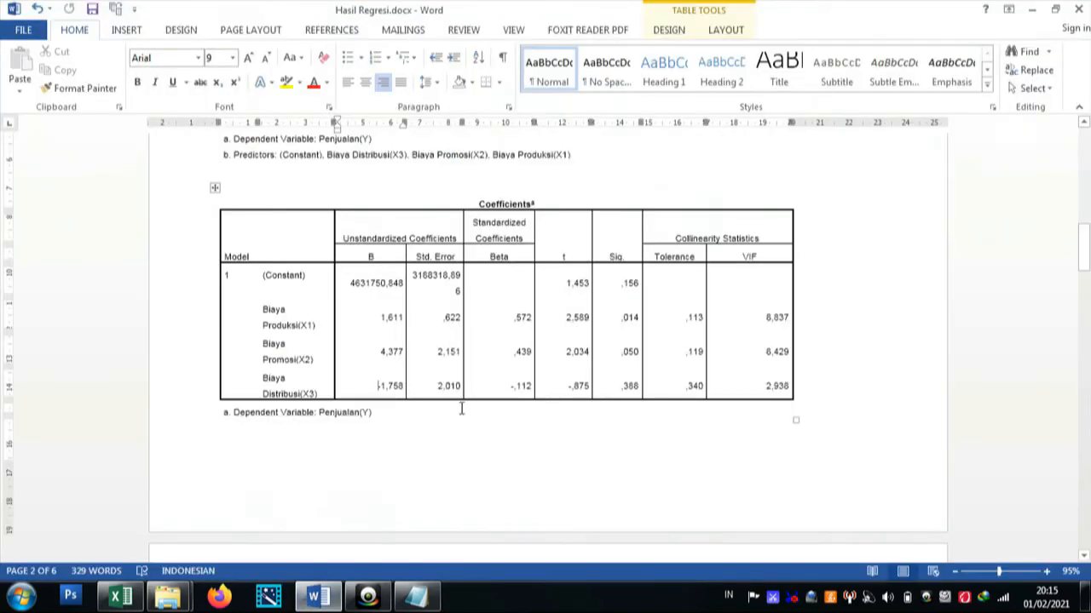
- Switch to Notepad beside the Coefficients table and replace its text with the general regression equation Y=b0+b1x1+b2x2+b3x3
click(419, 596)
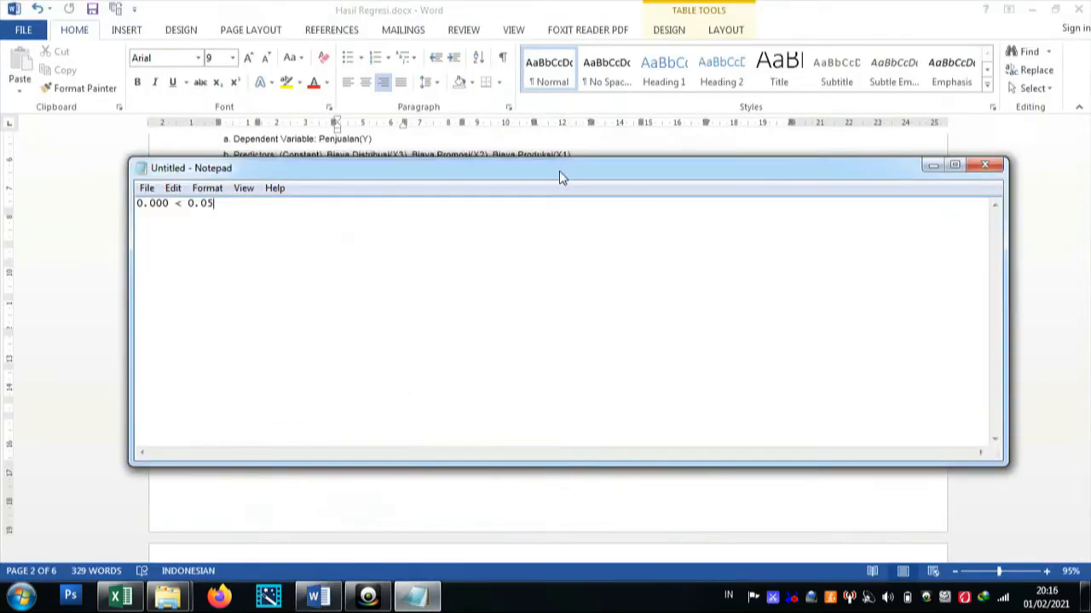
drag(560, 177, 968, 210)
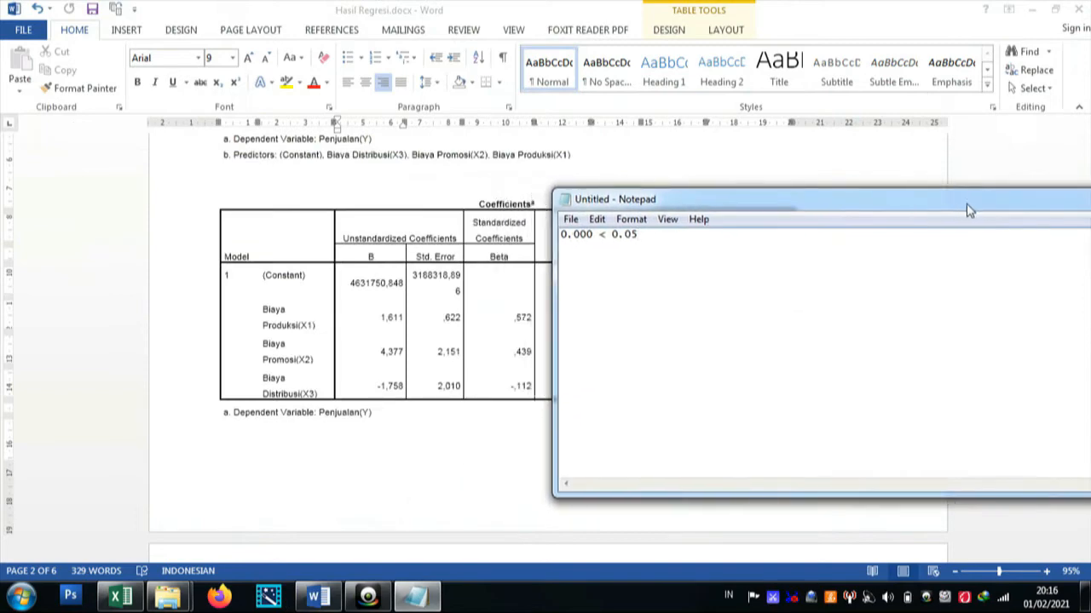
drag(684, 250, 522, 250)
key(BackSpace)
key(Caps_Lock)
text(Y=)
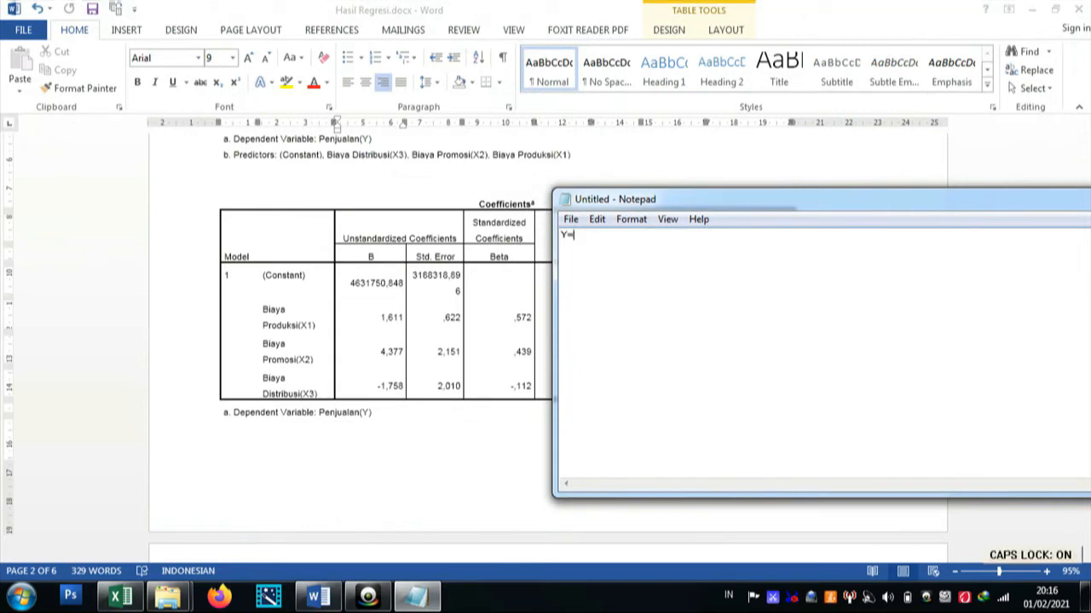
key(Caps_Lock)
text(b0)
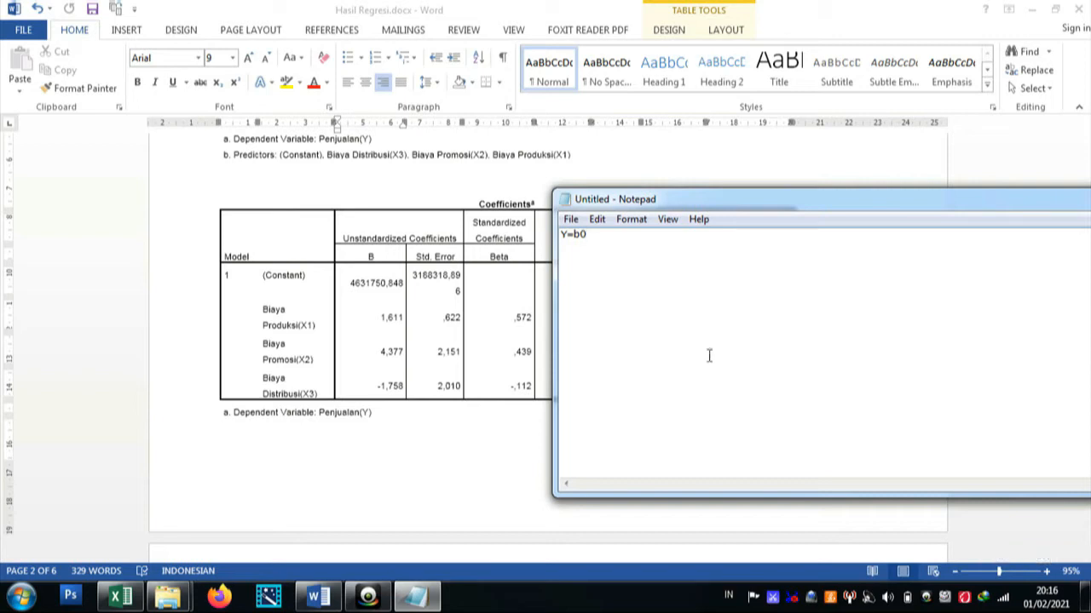
text(+b1x1+b2x2+b3x)
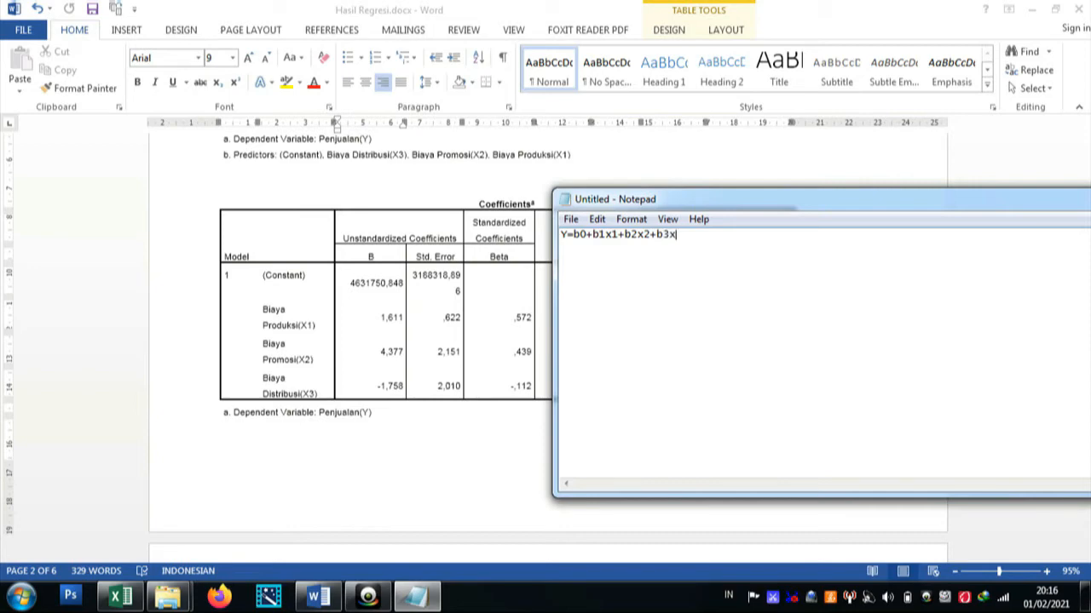
text(3)
- Examine the terms of the general regression equation one by one: Y, b0 and the b1x1 to b3x3 products
drag(561, 235, 568, 236)
drag(573, 238, 587, 238)
drag(592, 239, 621, 243)
click(688, 235)
drag(687, 236, 592, 236)
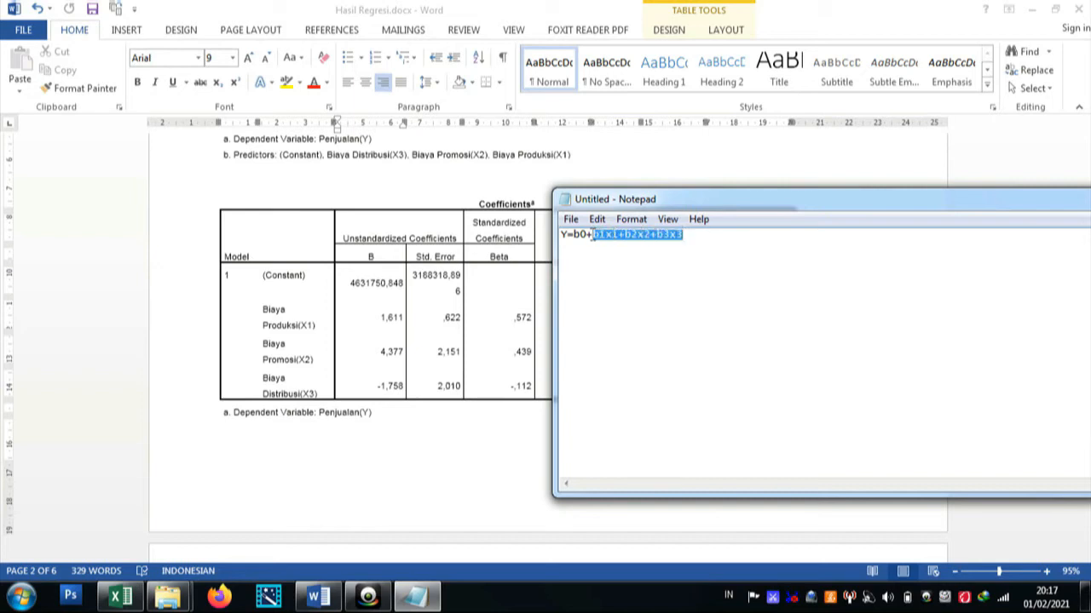
click(611, 265)
drag(604, 235, 617, 235)
drag(594, 235, 688, 235)
- Begin a second equation two lines below the general one with the constant from the Coefficients table: Y=4631750,848+
click(692, 240)
key(Caps_Lock)
key(Return)
key(Return)
text(Y)
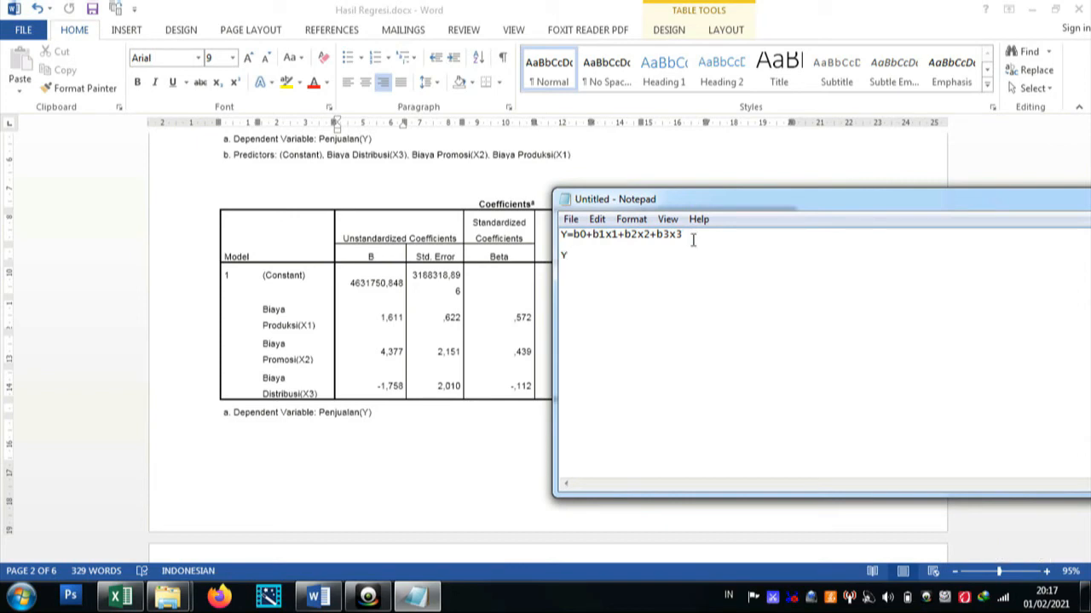
text(4631)
key(BackSpace)
key(BackSpace)
key(BackSpace)
key(BackSpace)
text(=4631750,848+)
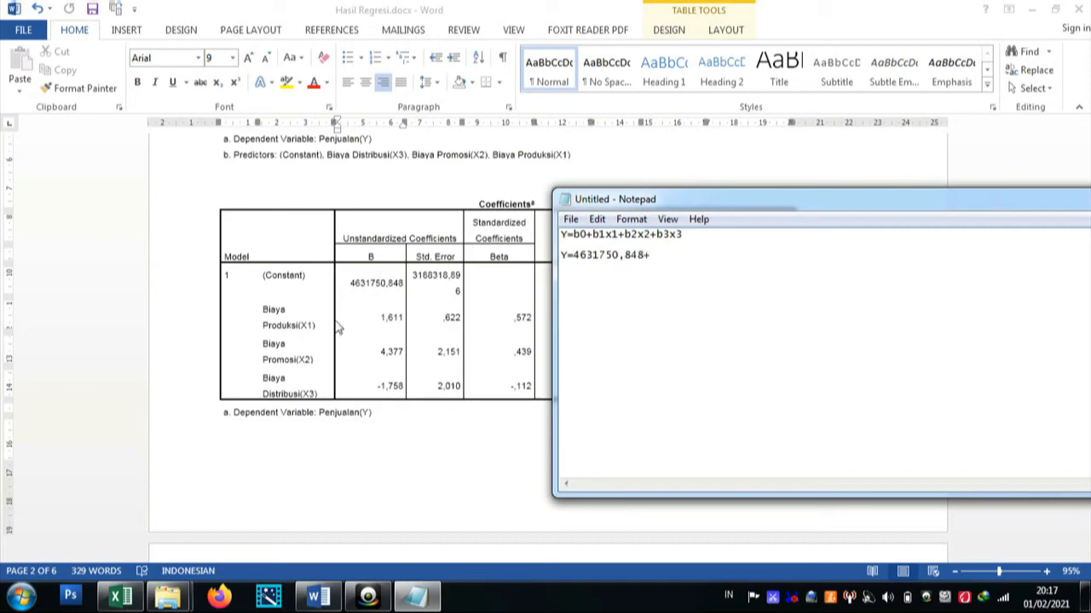
- Continue the second equation with 1,611.20000000+4,377. and leave no thousands separators in 20000000
text(1,611.)
text(20.000.000)
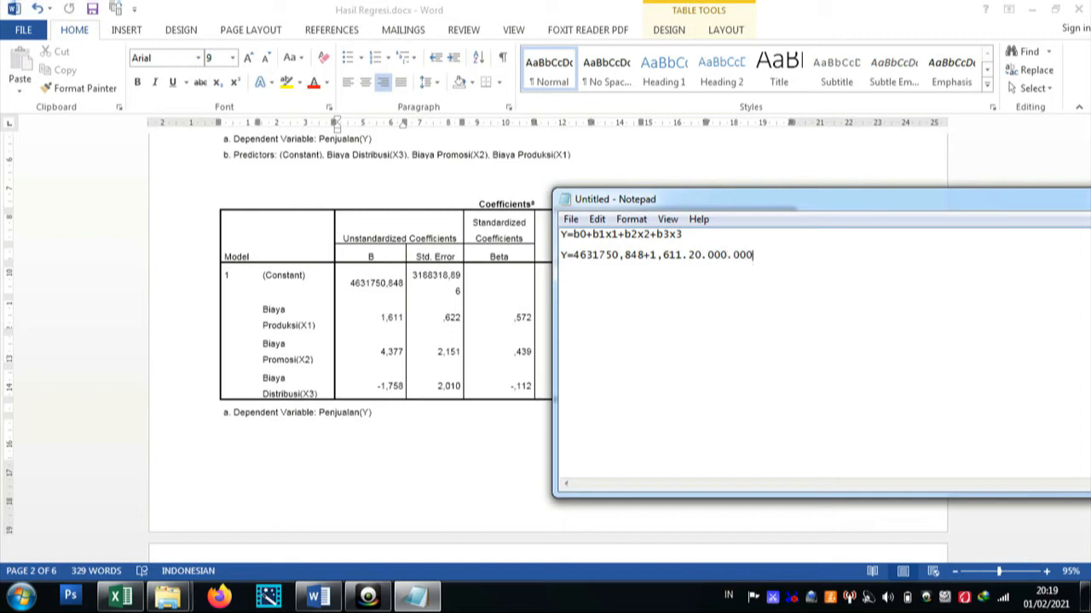
text(+)
text(4,377.)
click(707, 256)
key(BackSpace)
click(727, 257)
key(BackSpace)
click(835, 261)
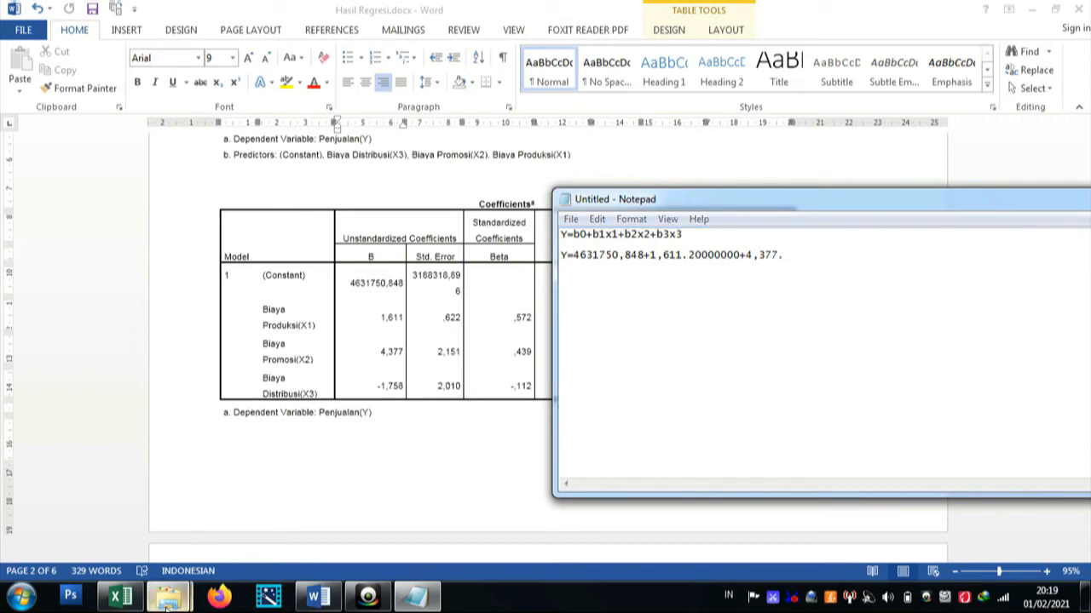
- Look up the last X2 value in Data.jpg and append 3210000+ to the equation in Notepad
mouse_move(168, 596)
click(172, 514)
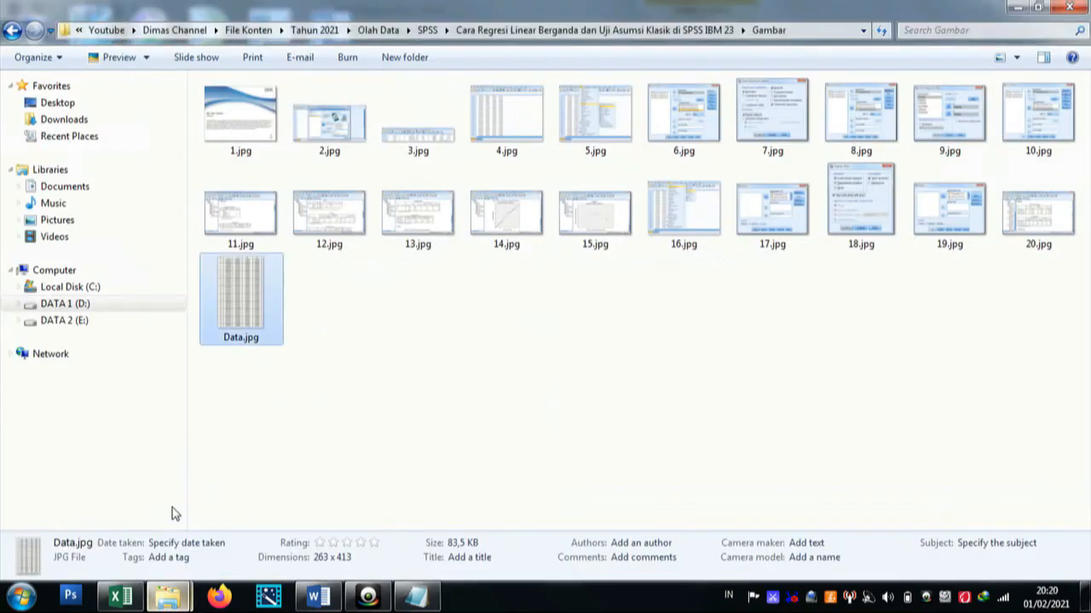
double_click(255, 327)
scroll(568, 326, up, 3)
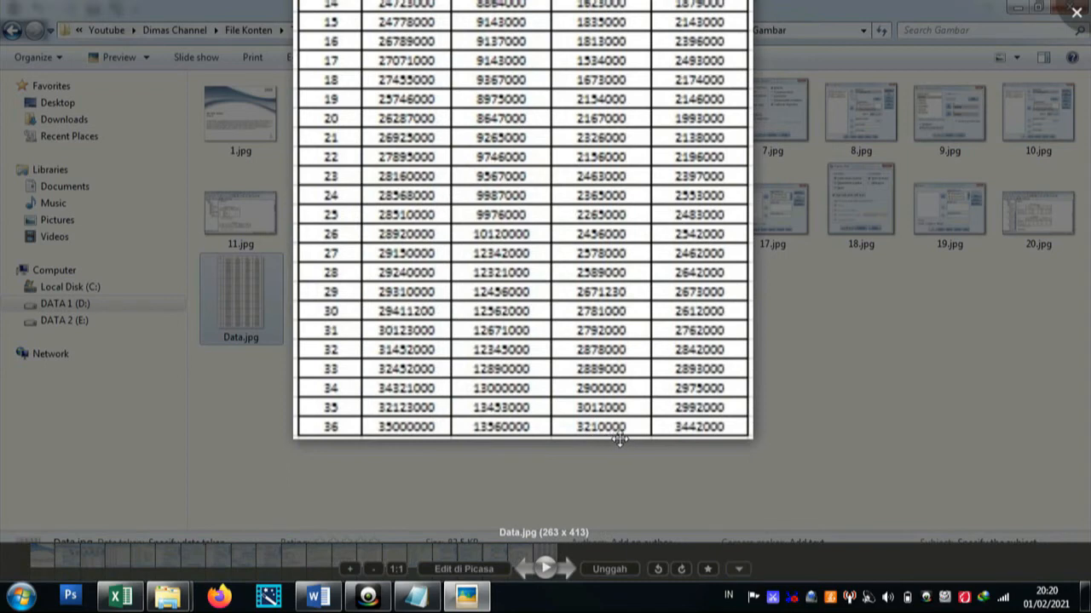
click(416, 596)
text(321)
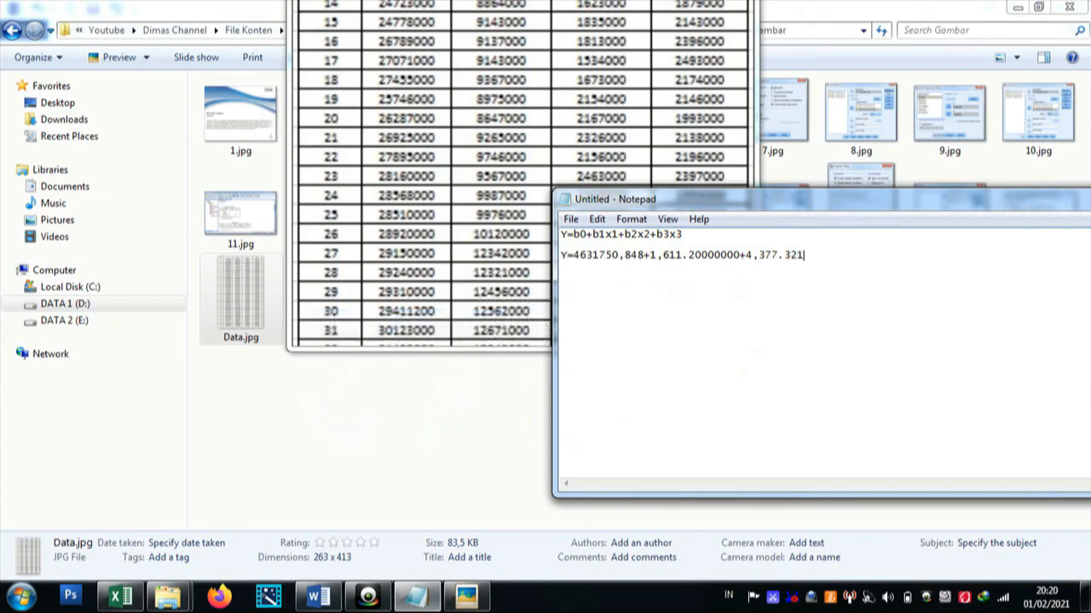
text(000)
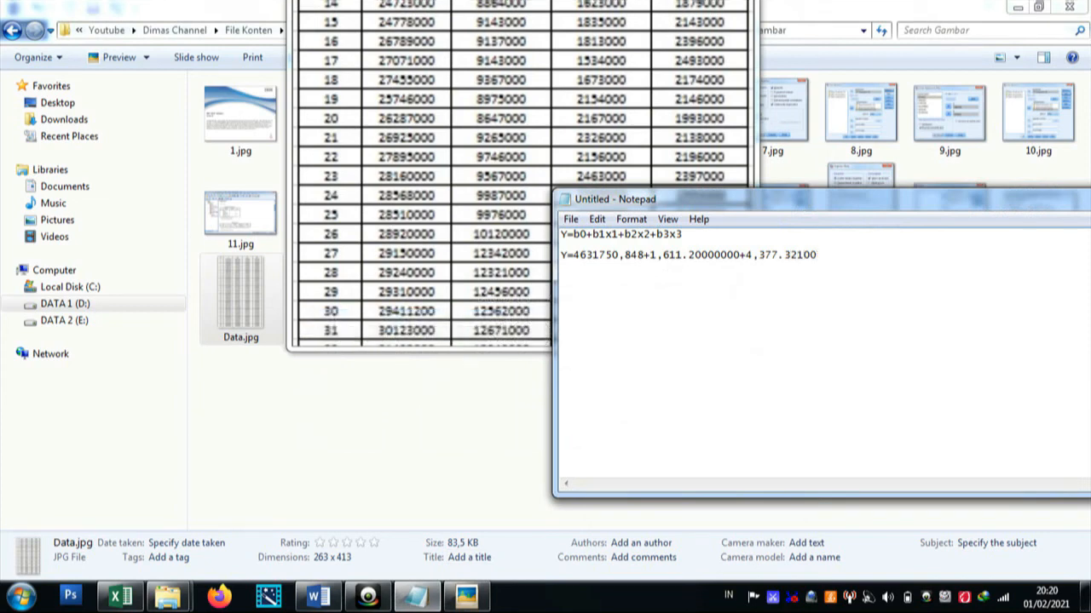
text(0+)
- Check the Biaya Distribusi(X3) coefficient in the Word table, then replace the equation's trailing plus sign with -1,758
click(315, 600)
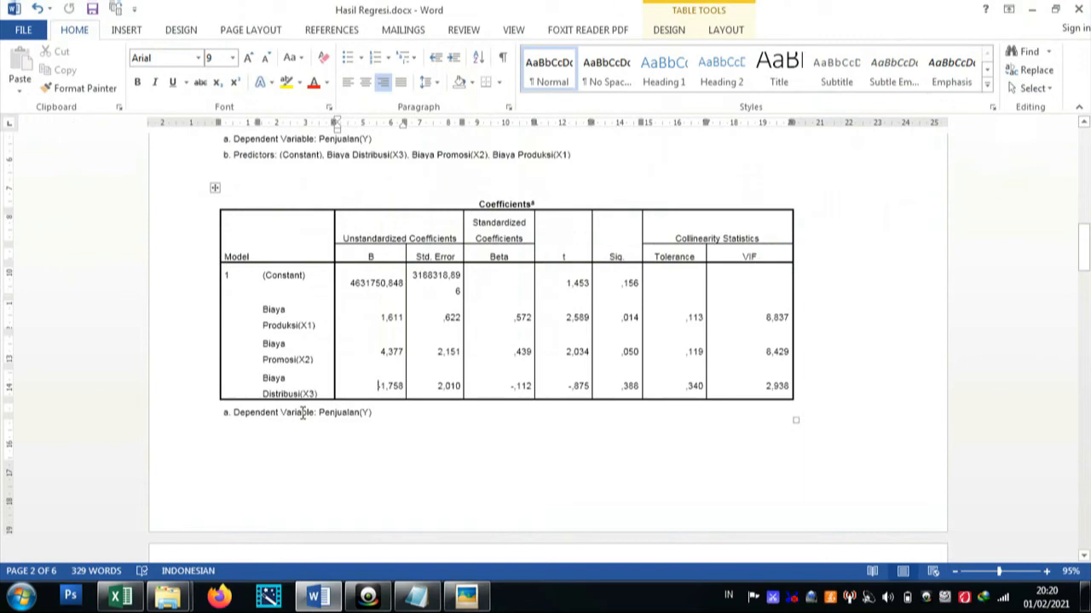
click(416, 595)
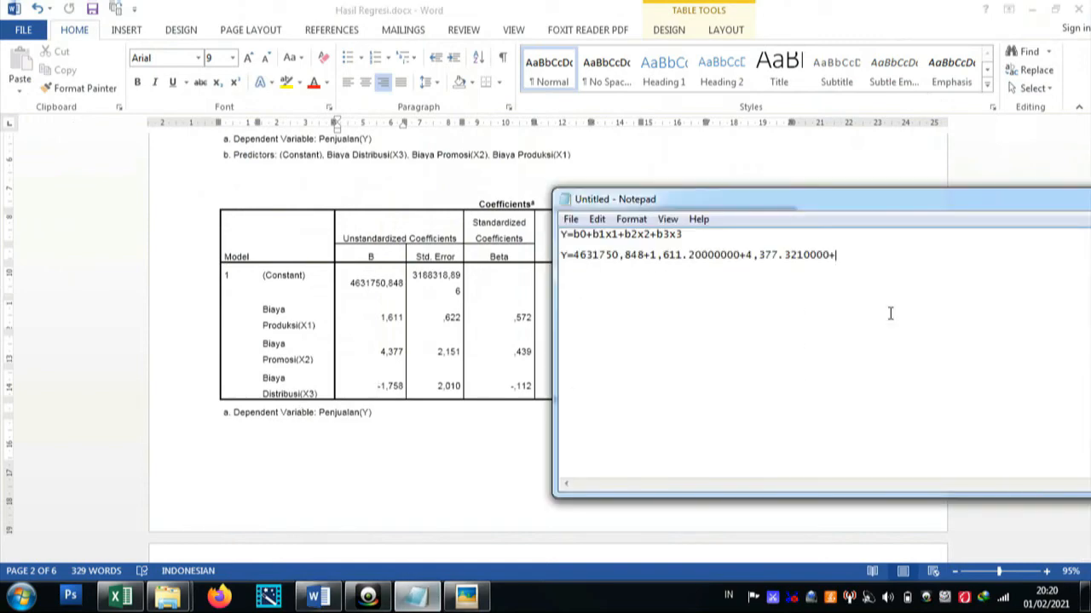
text(-)
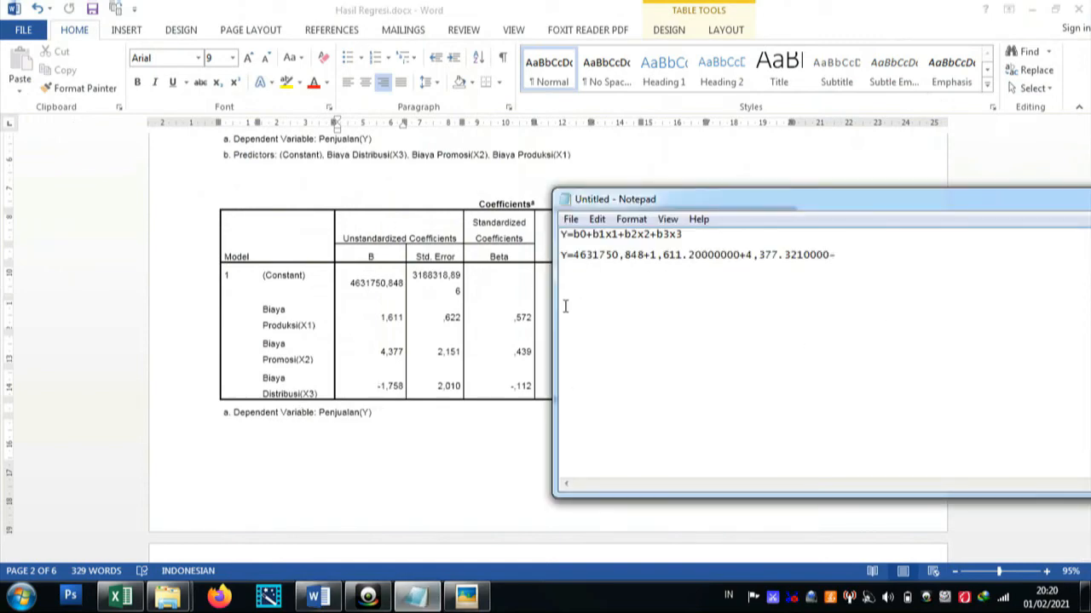
click(381, 394)
double_click(390, 387)
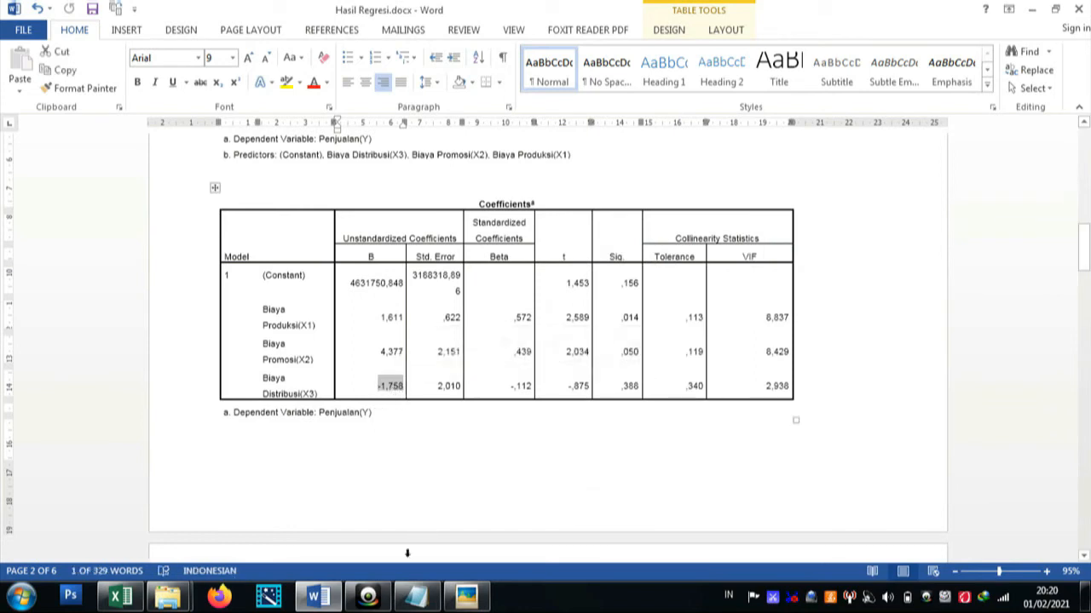
click(417, 595)
text(1,758.)
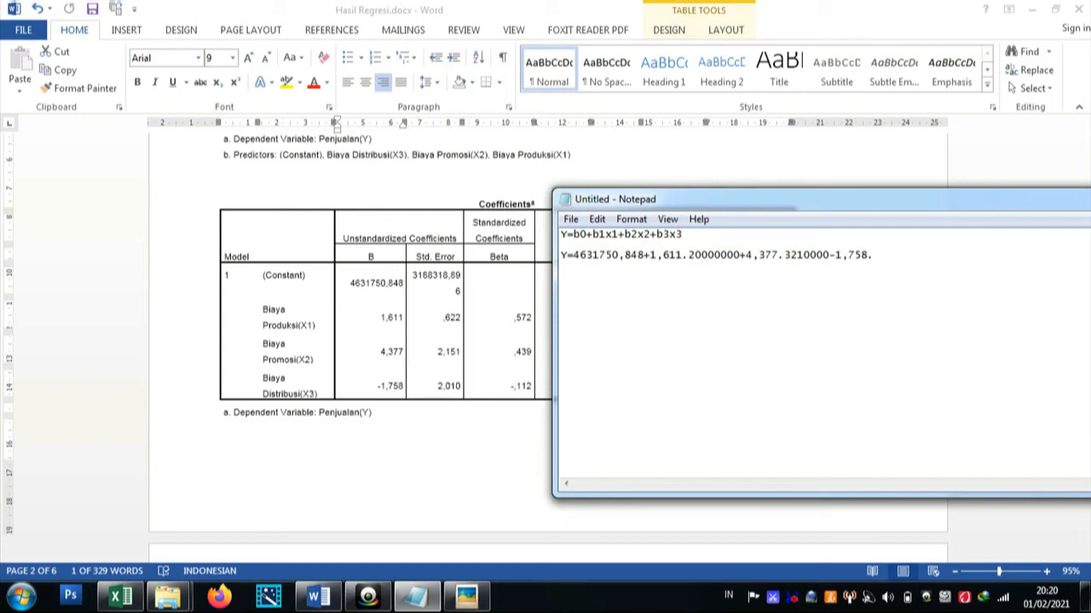
- Look up the last X3 value in Data.jpg, append 3442000 to the Notepad equation, and check it against the image
click(466, 596)
drag(601, 273, 548, 441)
drag(630, 218, 622, 75)
drag(664, 271, 662, 199)
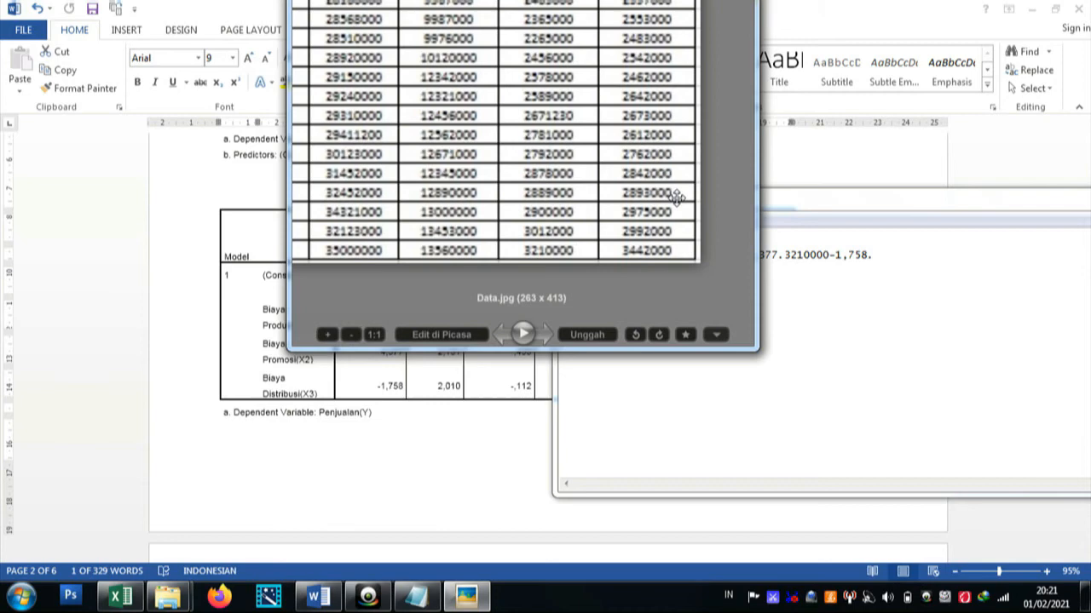
click(911, 265)
text(34)
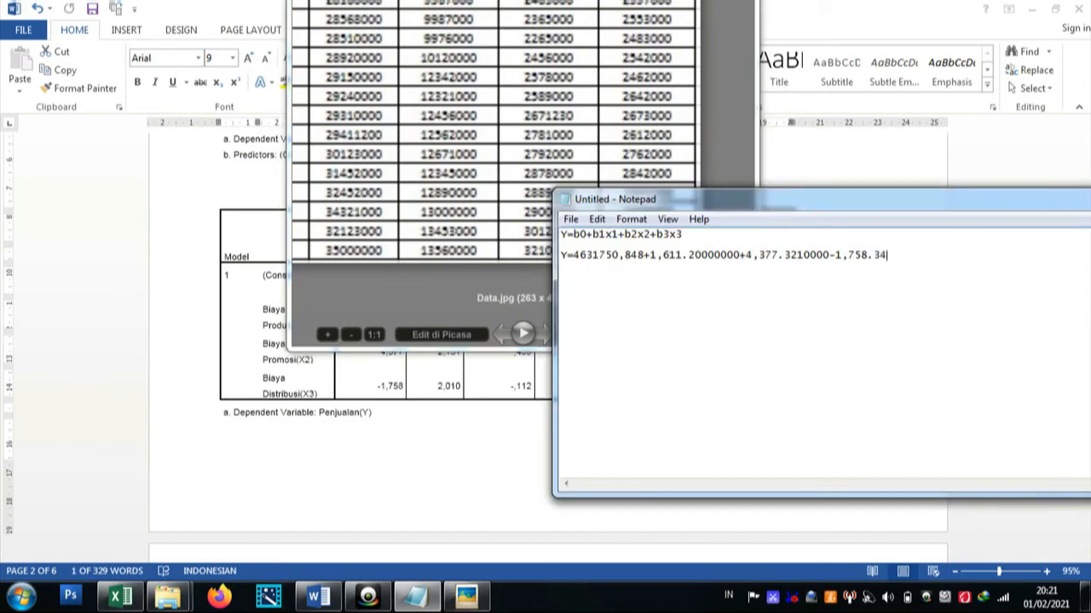
text(42000)
click(589, 167)
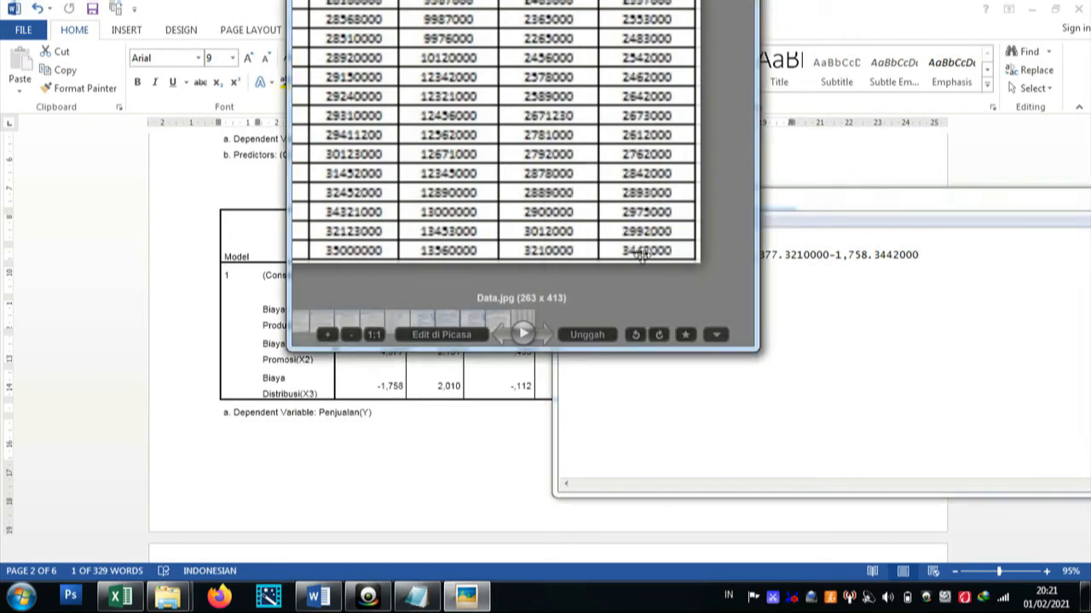
click(876, 320)
- Extend the second equation with the multiplied terms and the final result: = 32220000 + 14050170 - 6051036 = 44850884,848
click(941, 256)
text(=)
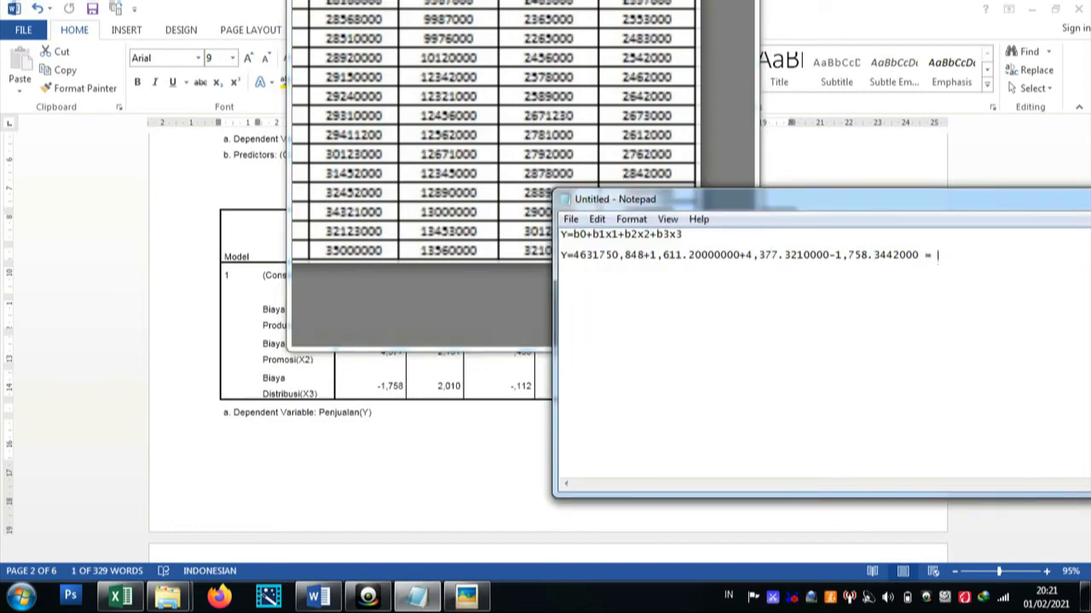
text( 32220000 +)
drag(799, 202, 438, 214)
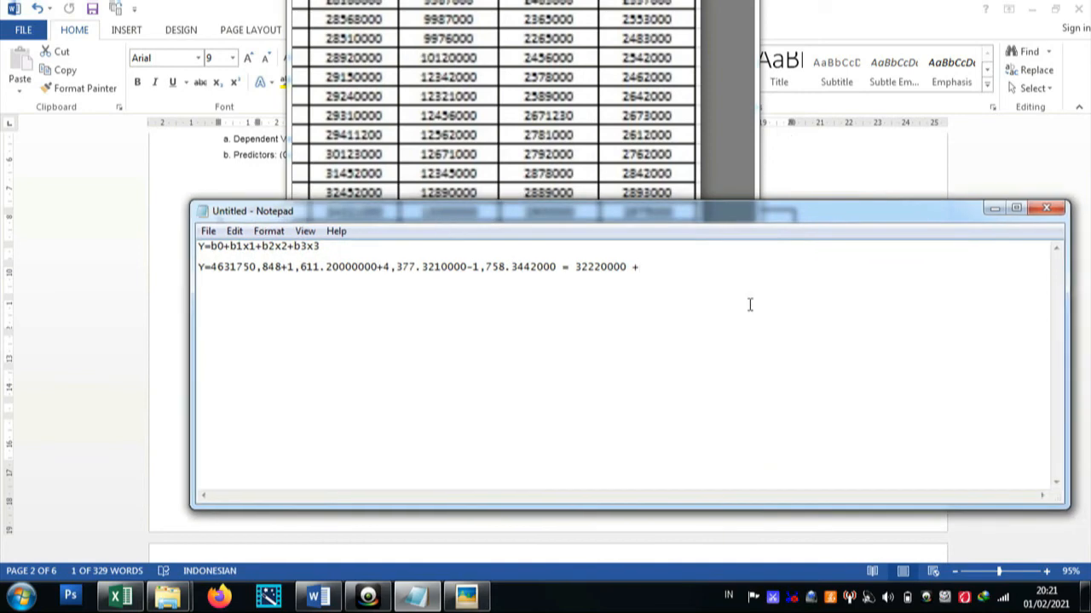
text(14050170 - 6051036)
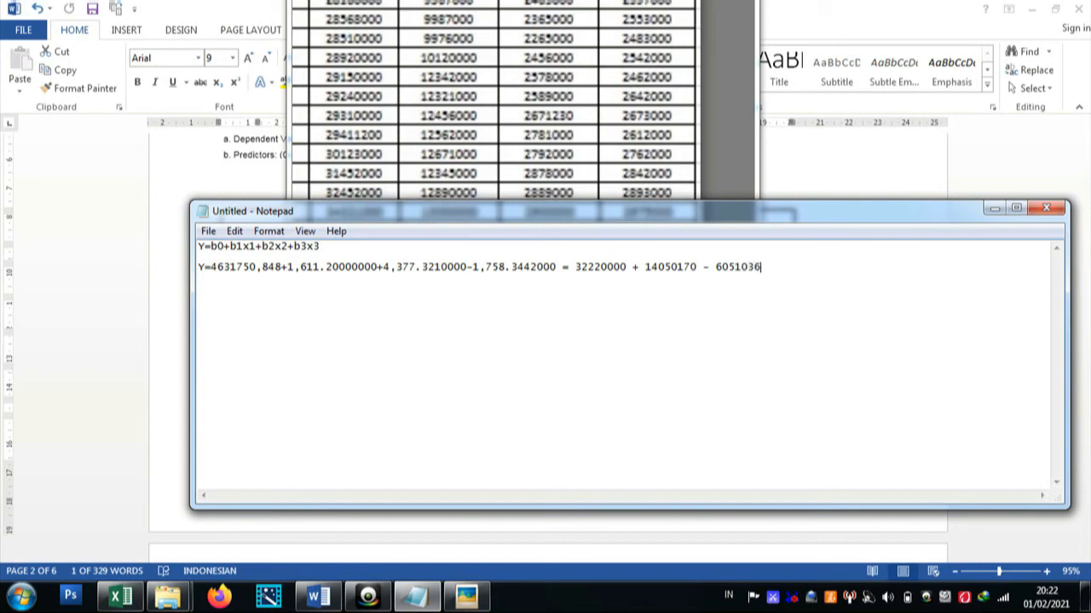
text( = 44850884,848)
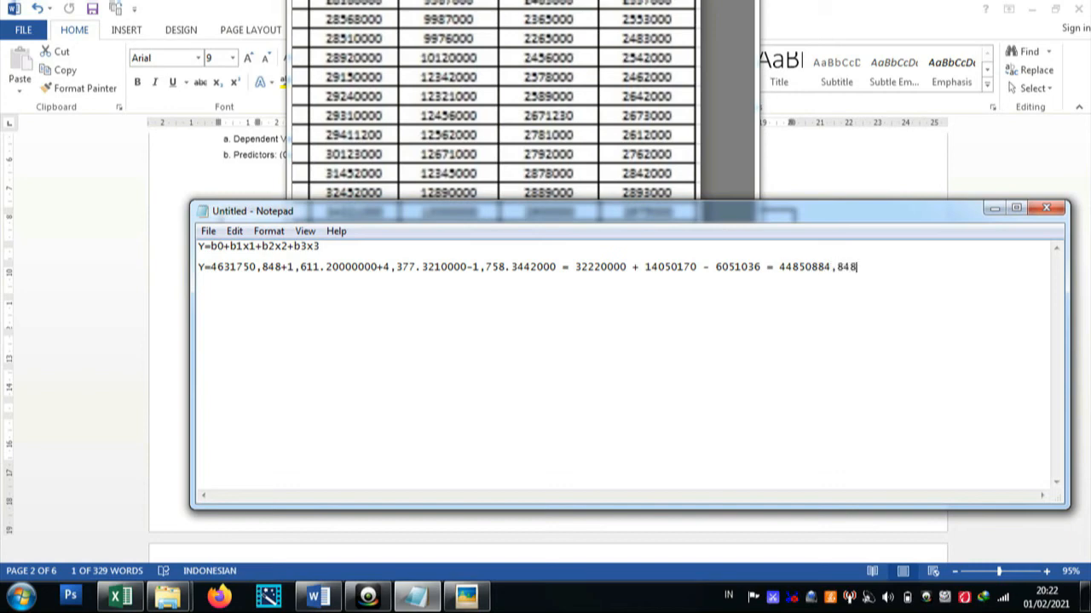
- Insert the currency prefix Rp. directly before the final result of the equation
click(781, 267)
key(Caps_Lock)
text(R)
key(Caps_Lock)
text(p)
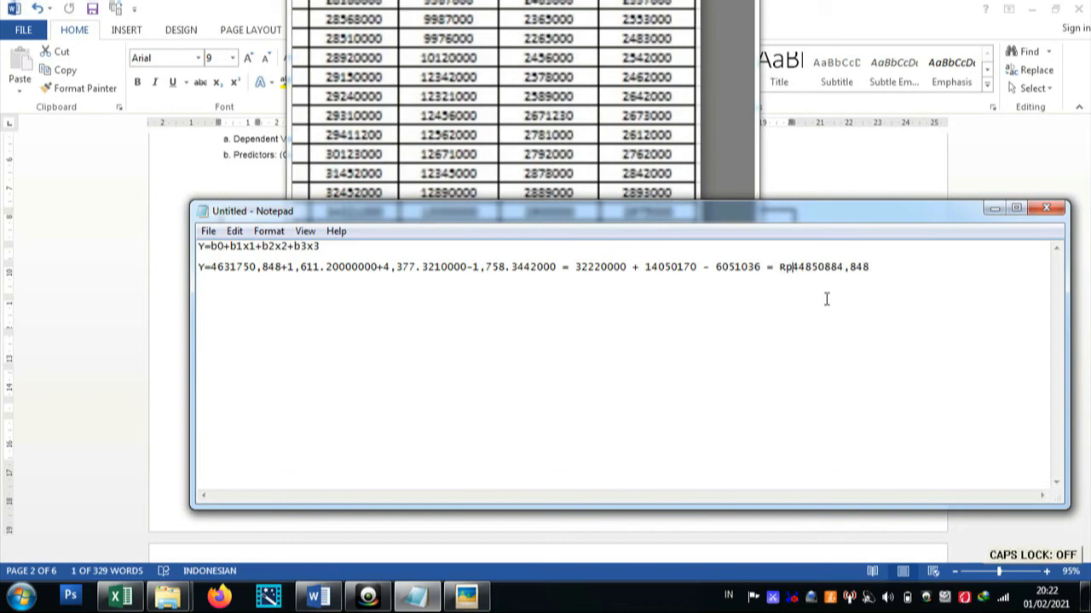
text(.)
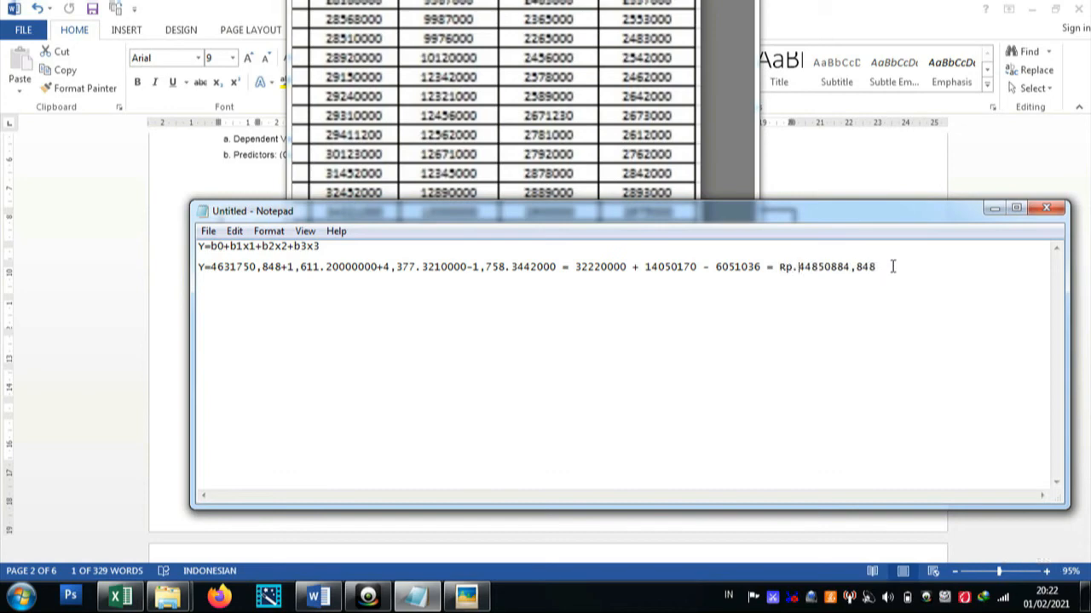
- Add dots as thousands separators to the final result so it reads Rp.44.850.884,848
drag(886, 267, 776, 267)
click(837, 290)
click(818, 267)
click(832, 267)
text(.)
click(813, 266)
text(.)
click(897, 290)
- Highlight the final rupiah result in the equation for review and return to the Coefficients table in Word
drag(890, 266, 783, 273)
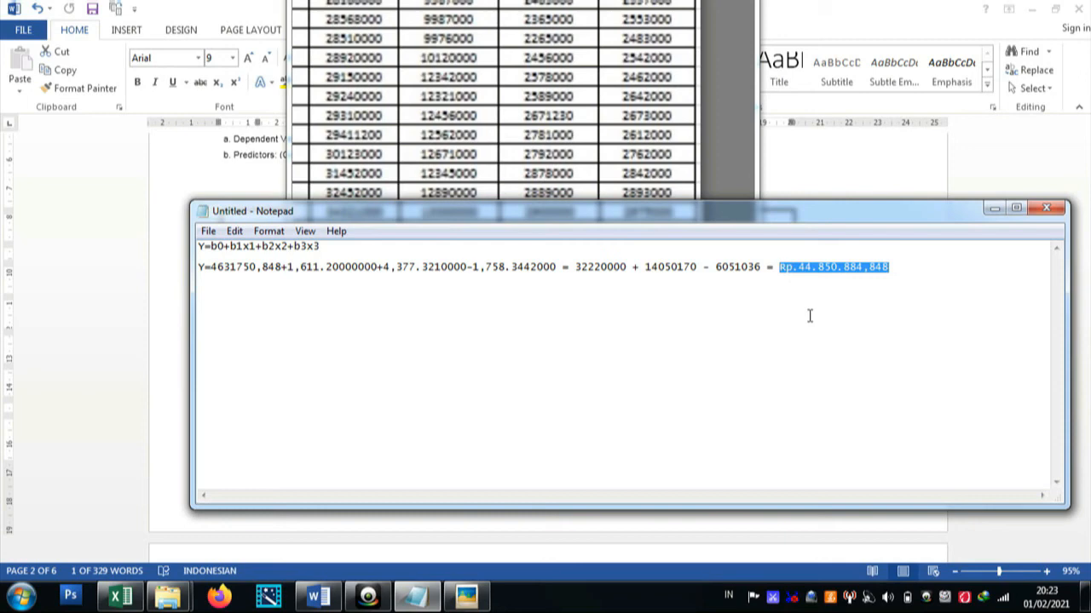
click(902, 274)
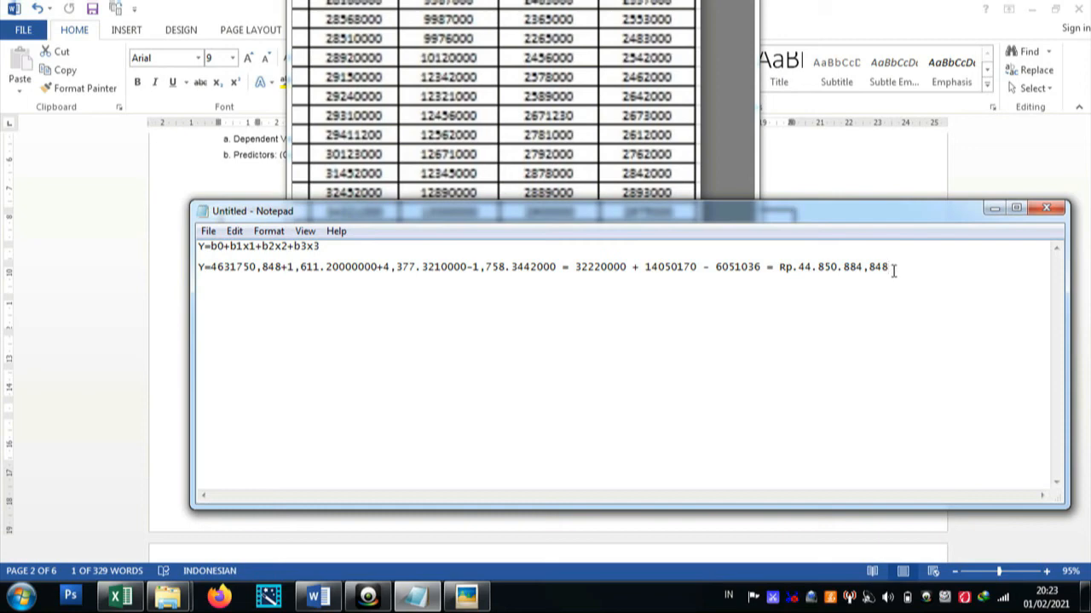
drag(893, 269, 781, 270)
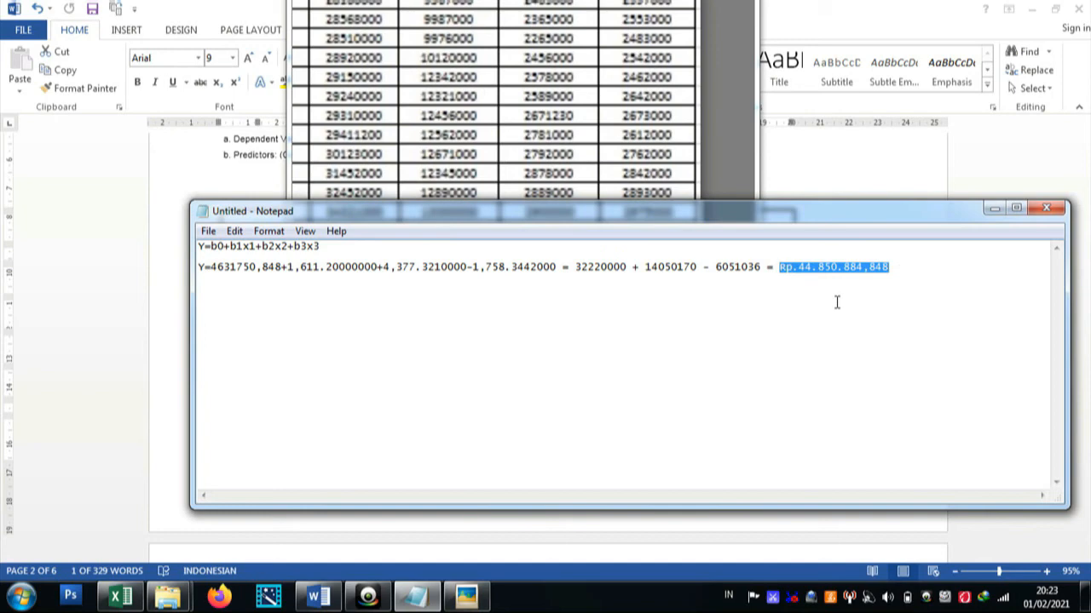
click(778, 269)
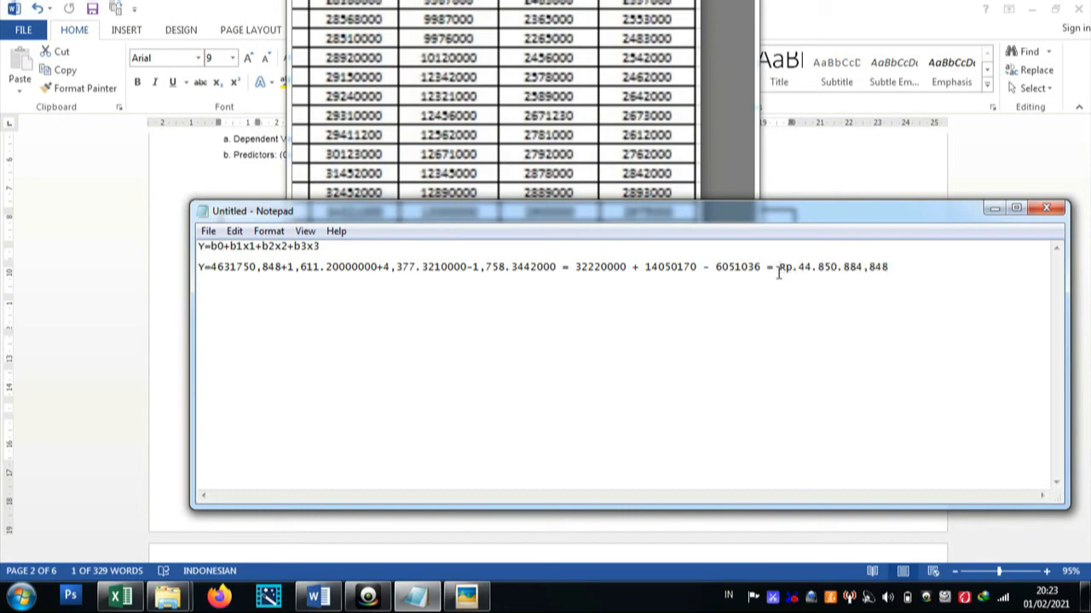
drag(778, 269, 893, 275)
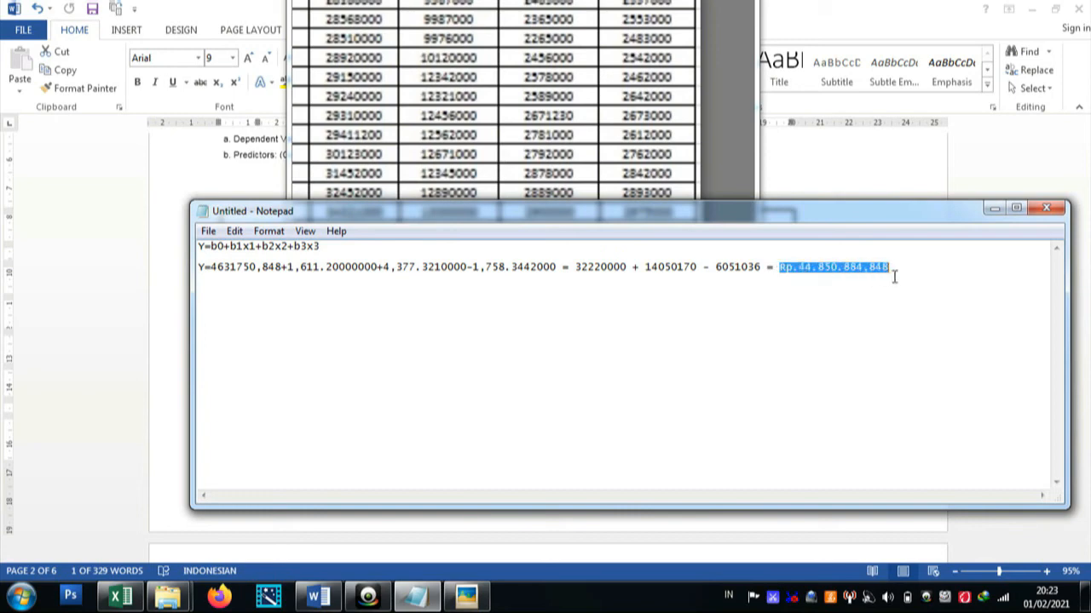
click(166, 380)
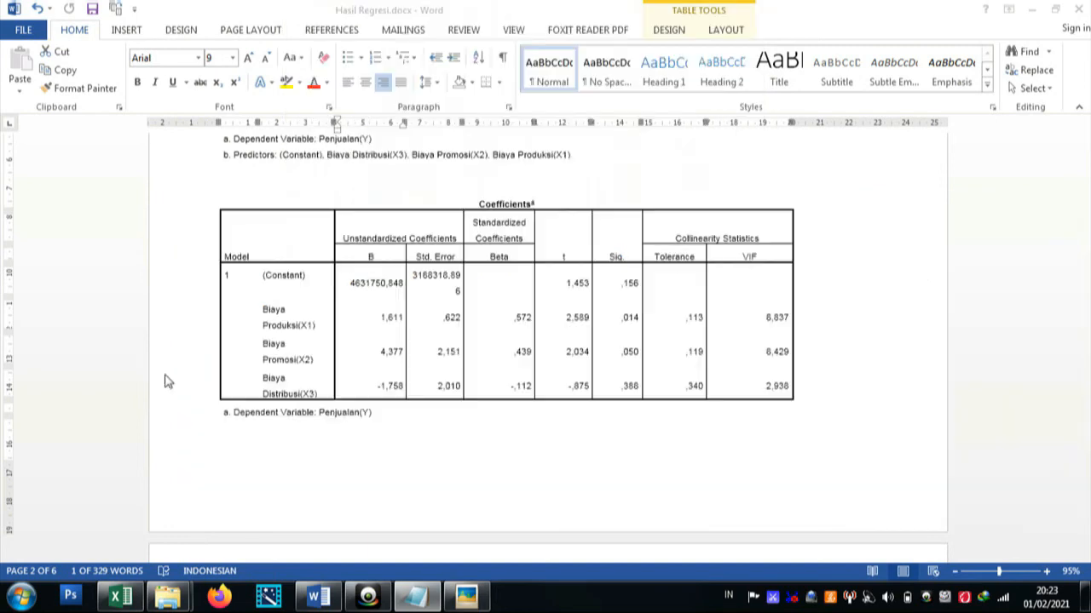